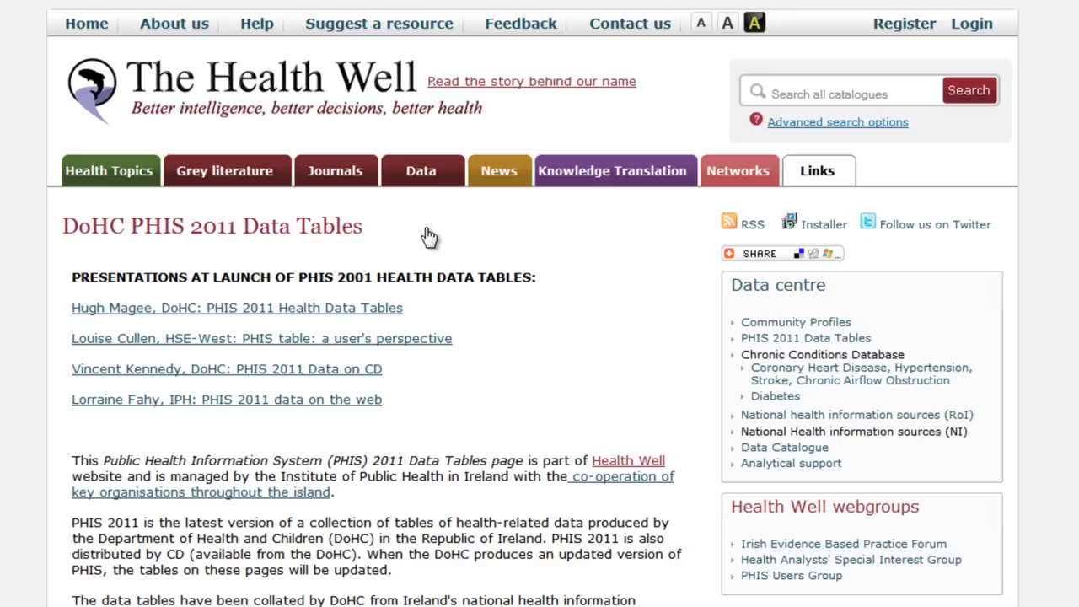
Open Table C1: National Cancer Registry Summary Data from the list of PHIS 2011 data tables.
{"action": "scroll", "coordinate": [429, 237], "scroll_direction": "down", "scroll_amount": 8}
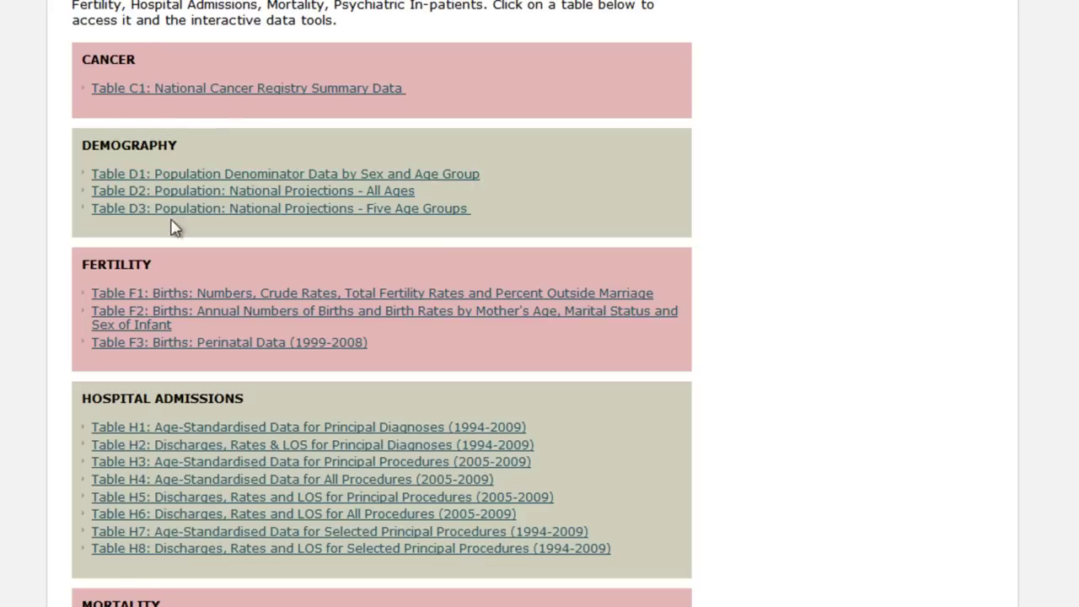
{"action": "scroll", "coordinate": [261, 411], "scroll_direction": "down", "scroll_amount": 4}
{"action": "scroll", "coordinate": [261, 411], "scroll_direction": "down", "scroll_amount": 3}
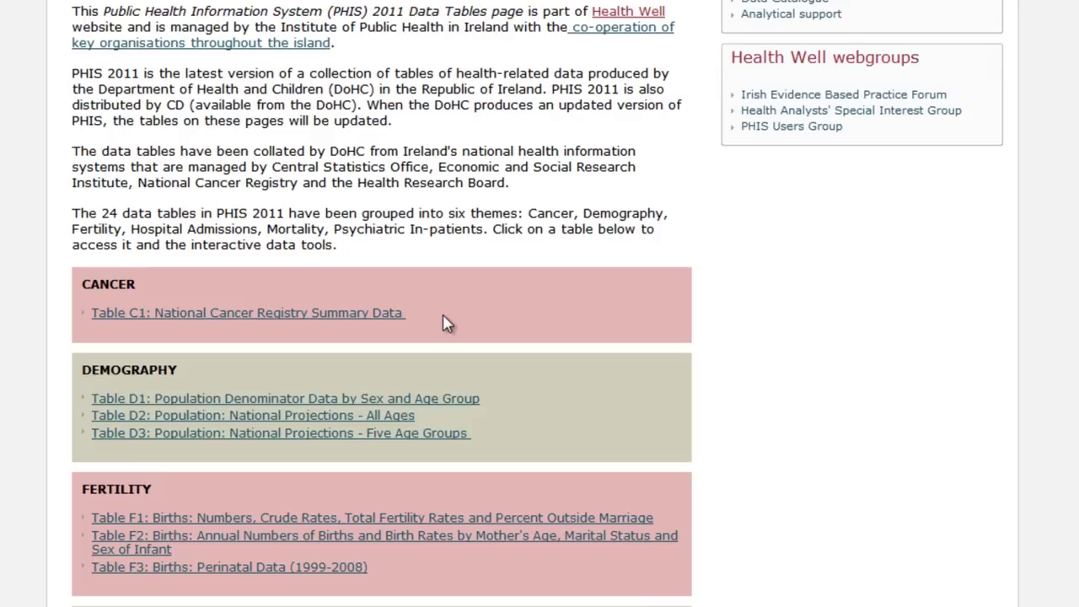
{"action": "left_click", "coordinate": [336, 318]}
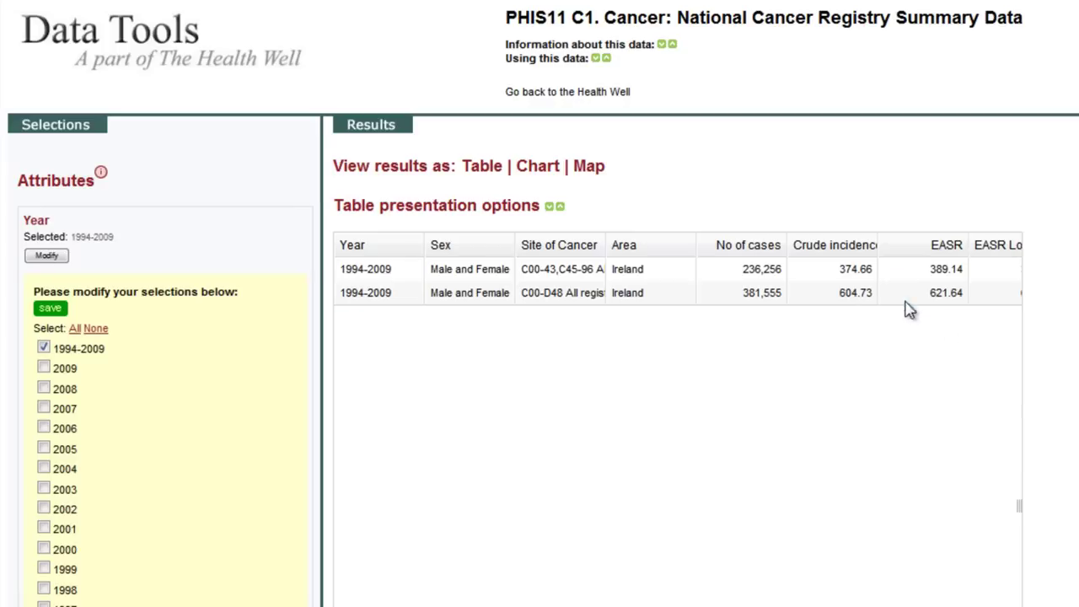
Read the information about this data and the guidance on using it, and collapse both sections again.
{"action": "left_click", "coordinate": [662, 44]}
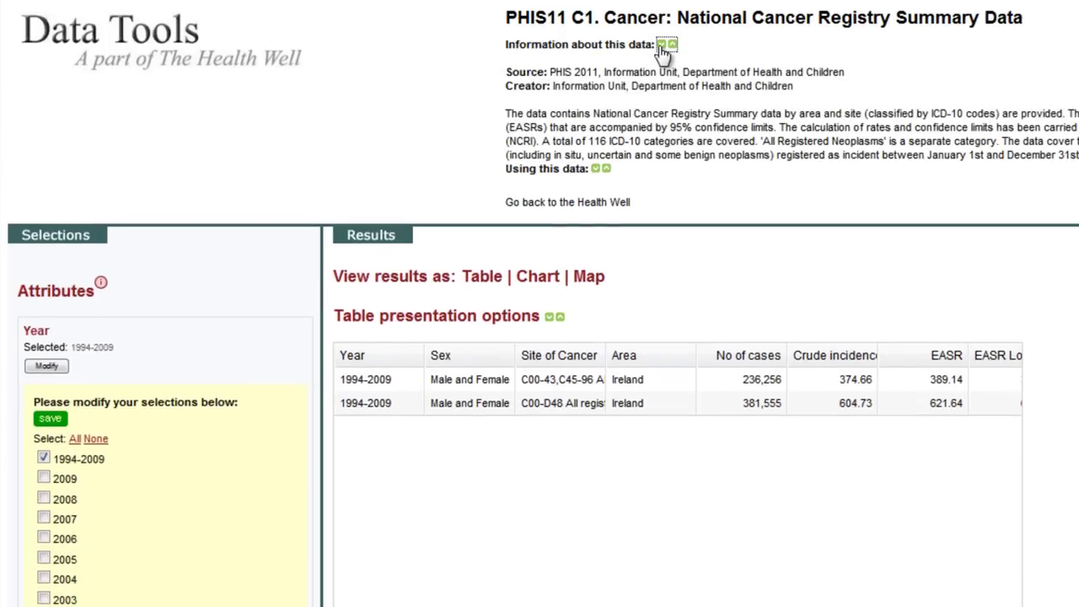
{"action": "left_click", "coordinate": [595, 169]}
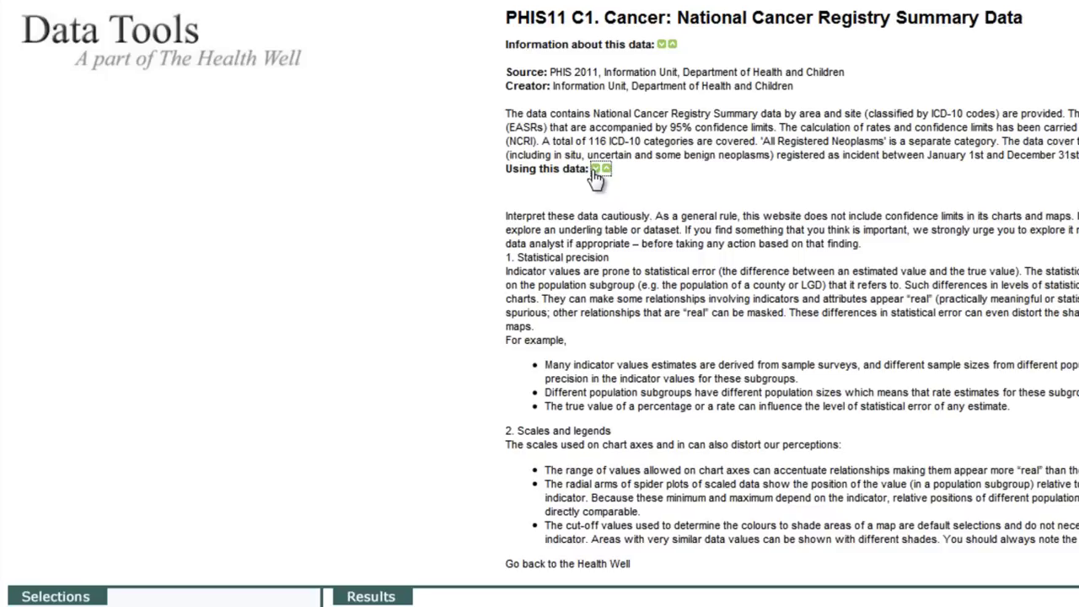
{"action": "left_click", "coordinate": [595, 169]}
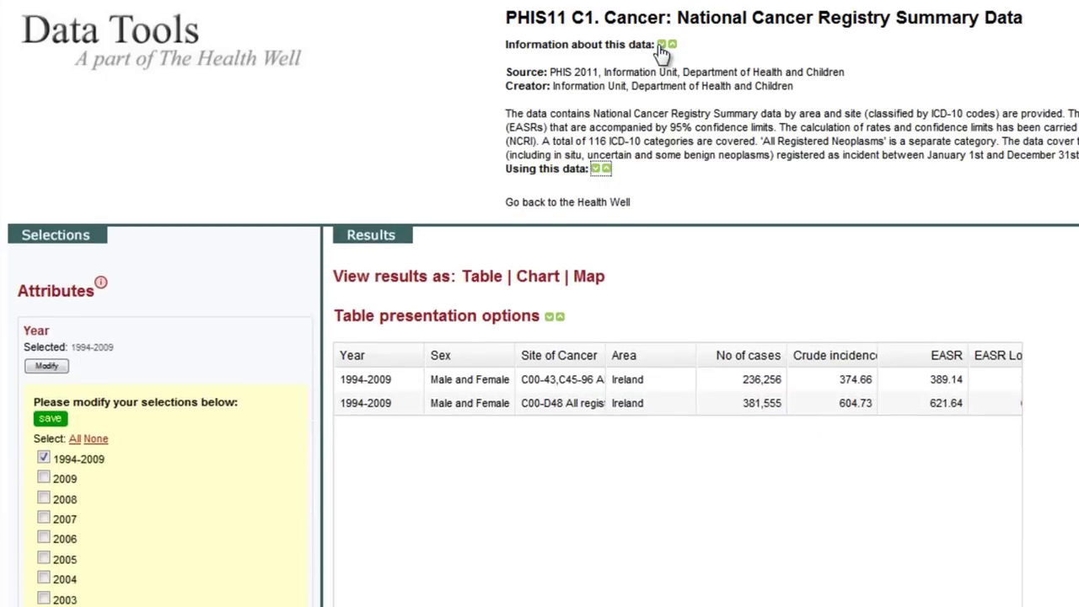
{"action": "left_click", "coordinate": [672, 49]}
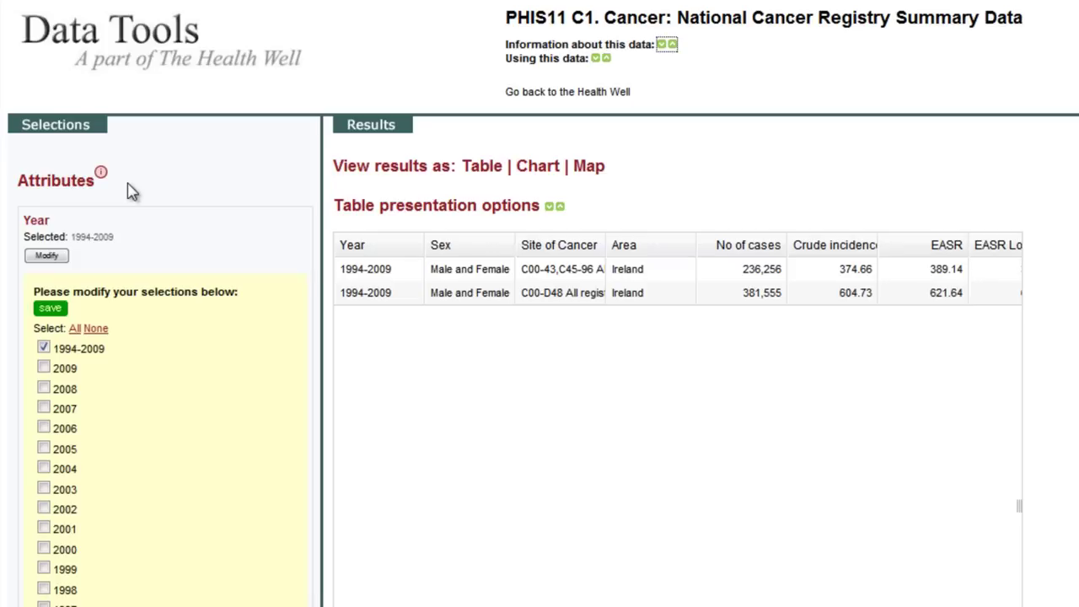
Read the explanation of what indicators are and hide it again.
{"action": "scroll", "coordinate": [131, 192], "scroll_direction": "down", "scroll_amount": 8}
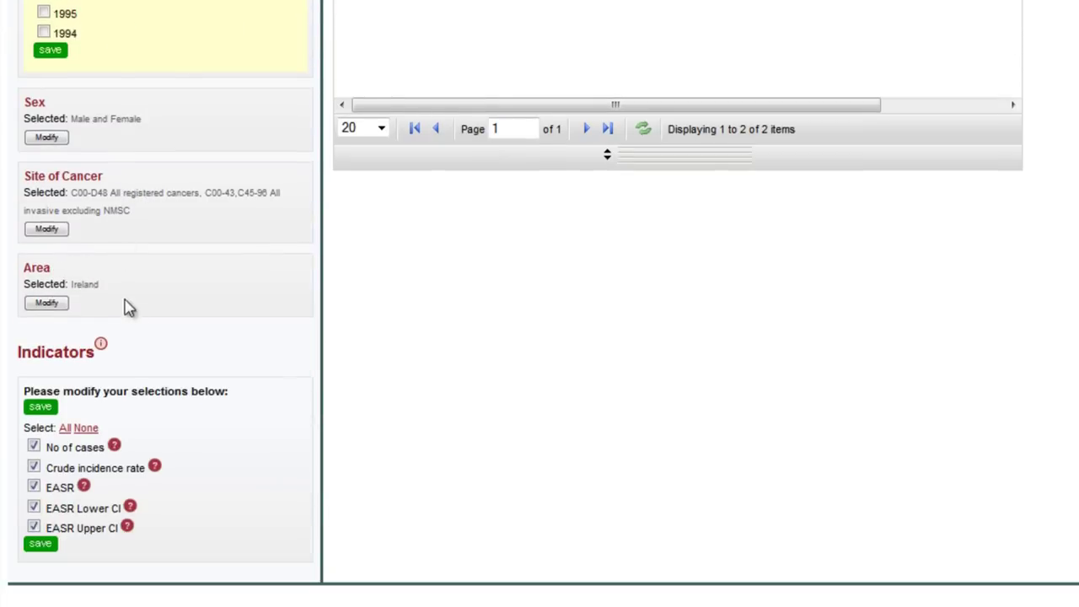
{"action": "left_click", "coordinate": [101, 346]}
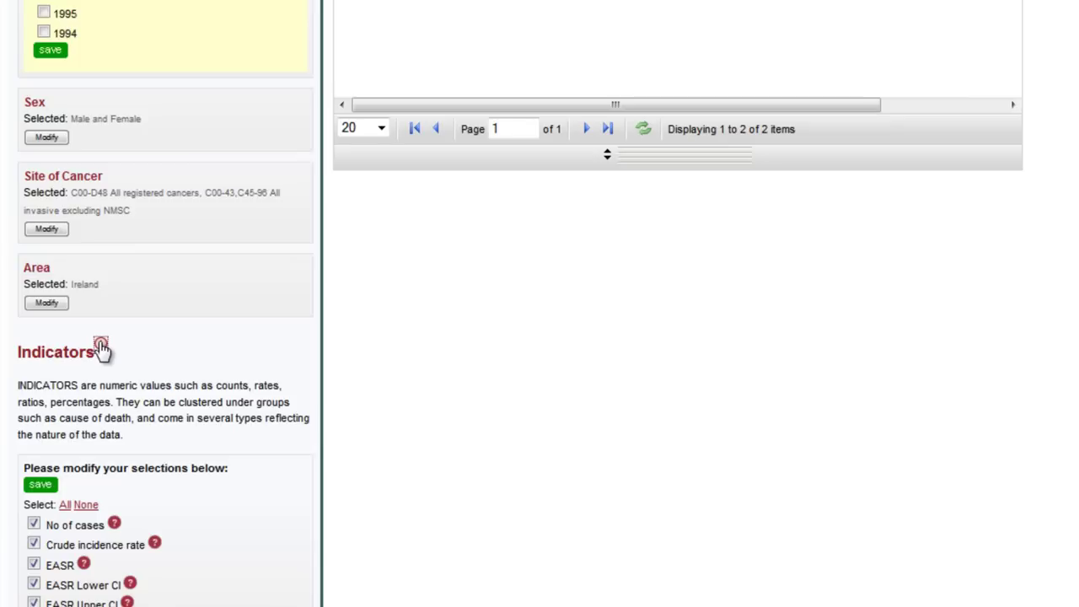
{"action": "left_click", "coordinate": [101, 346]}
Replace the 1994-2009 year selection with the individual years 2009, 2008 and 2007 and save it.
{"action": "scroll", "coordinate": [433, 350], "scroll_direction": "up", "scroll_amount": 7}
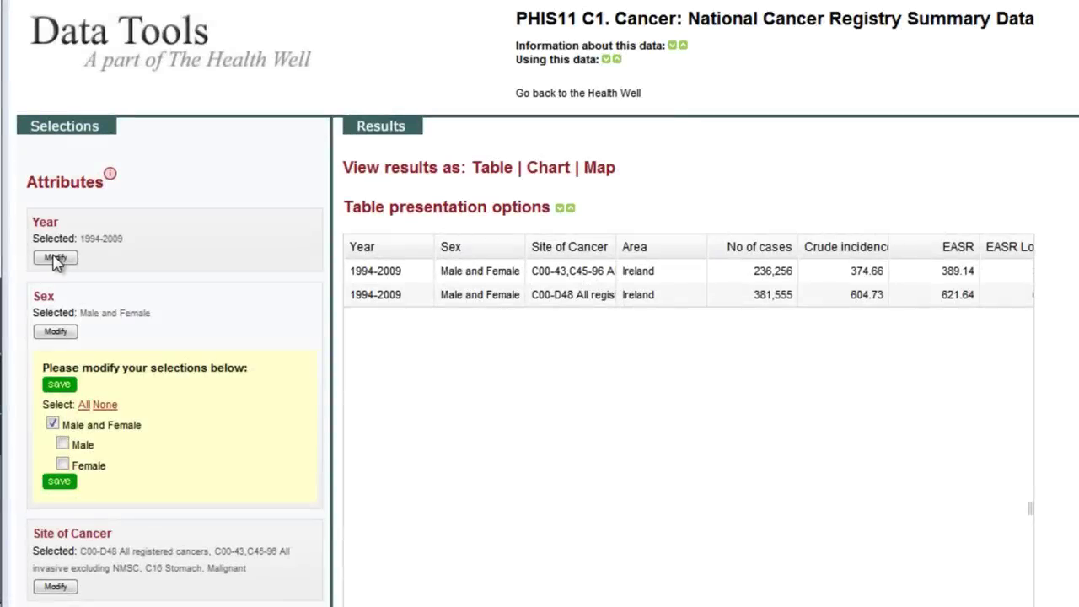
{"action": "left_click", "coordinate": [47, 180]}
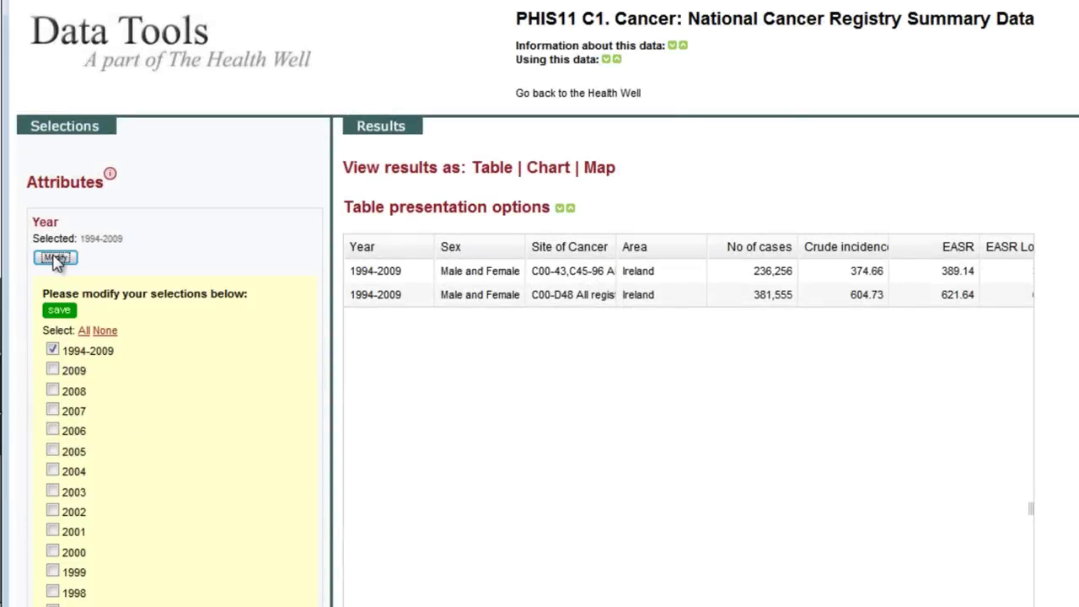
{"action": "left_click", "coordinate": [52, 349]}
{"action": "left_click", "coordinate": [53, 369]}
{"action": "left_click", "coordinate": [52, 391]}
{"action": "left_click", "coordinate": [53, 410]}
{"action": "left_click", "coordinate": [59, 308]}
Limit the site of cancer to C16 Stomach, Malignant, deselecting both all-cancer groups, and save the attribute and indicator selections.
{"action": "scroll", "coordinate": [57, 314], "scroll_direction": "down", "scroll_amount": 3}
{"action": "scroll", "coordinate": [56, 314], "scroll_direction": "down", "scroll_amount": 3}
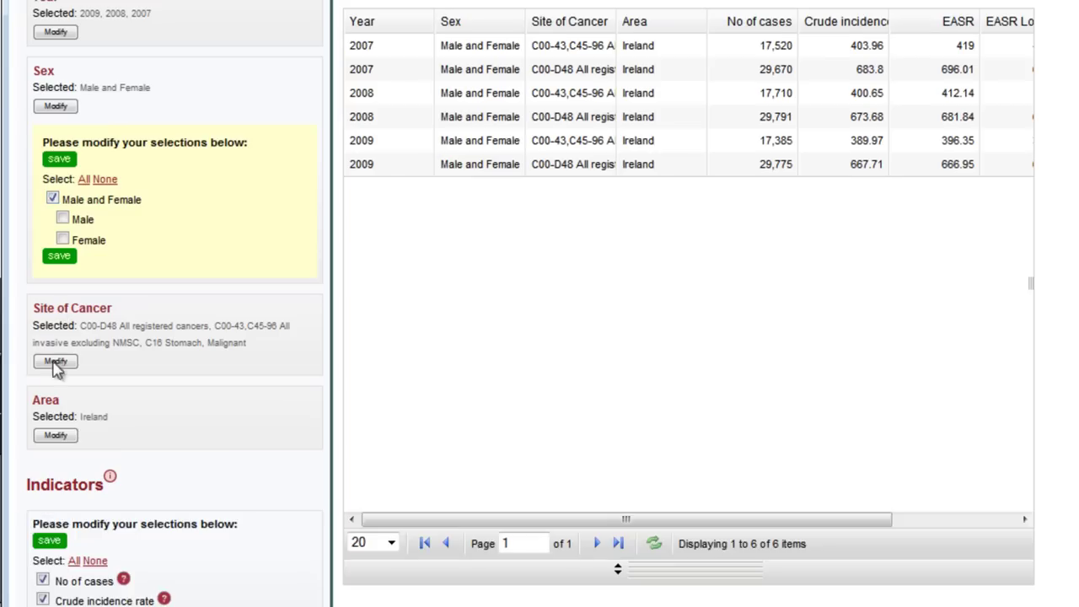
{"action": "left_click", "coordinate": [56, 361]}
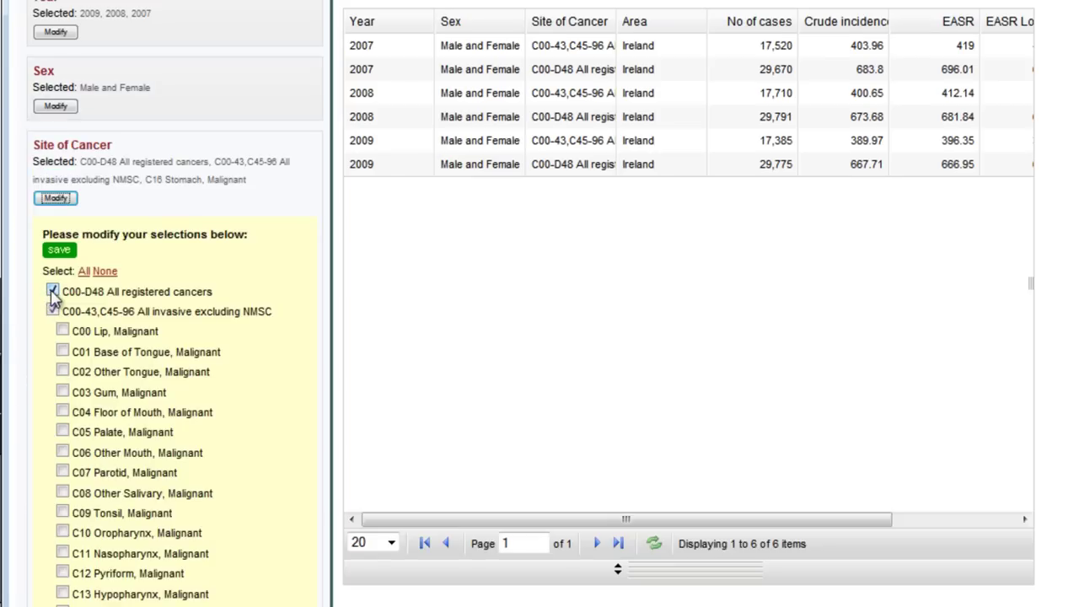
{"action": "left_click", "coordinate": [53, 292]}
{"action": "left_click", "coordinate": [52, 311]}
{"action": "scroll", "coordinate": [87, 371], "scroll_direction": "down", "scroll_amount": 9}
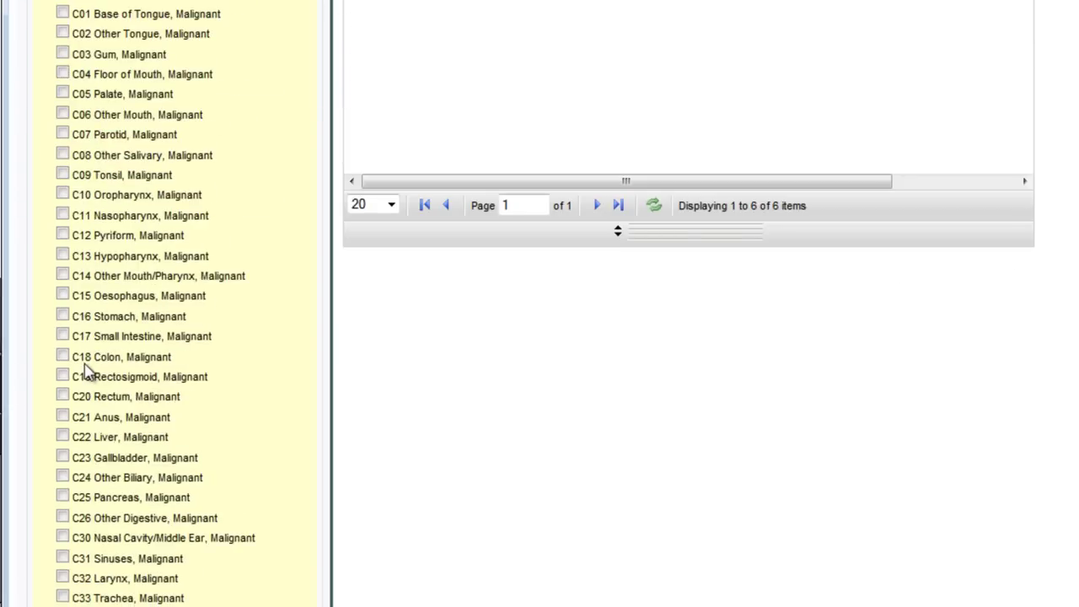
{"action": "left_click", "coordinate": [62, 316]}
{"action": "scroll", "coordinate": [64, 319], "scroll_direction": "down", "scroll_amount": 20}
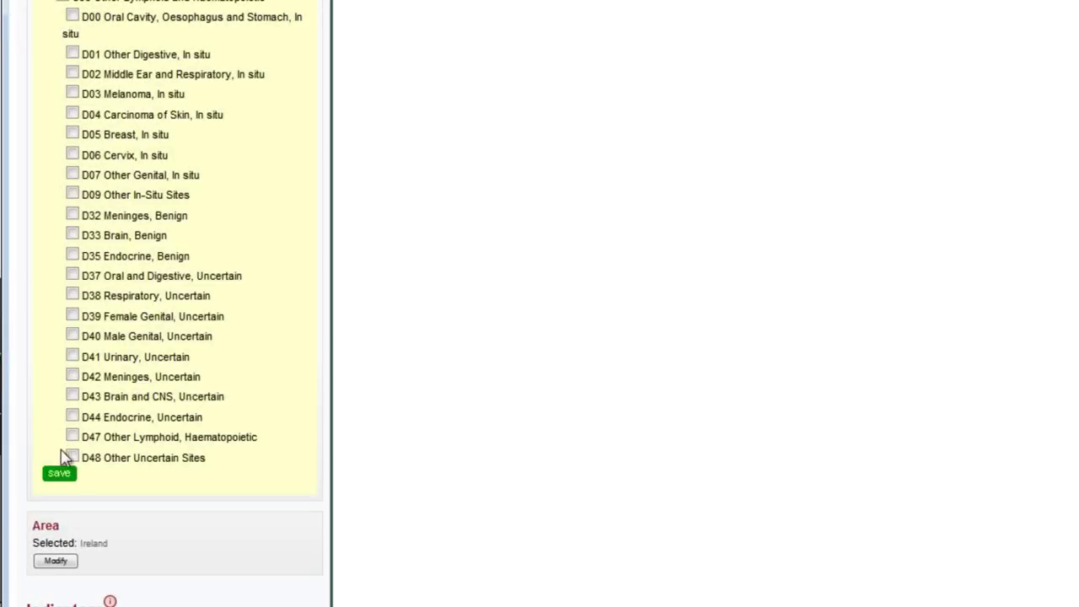
{"action": "left_click", "coordinate": [61, 475]}
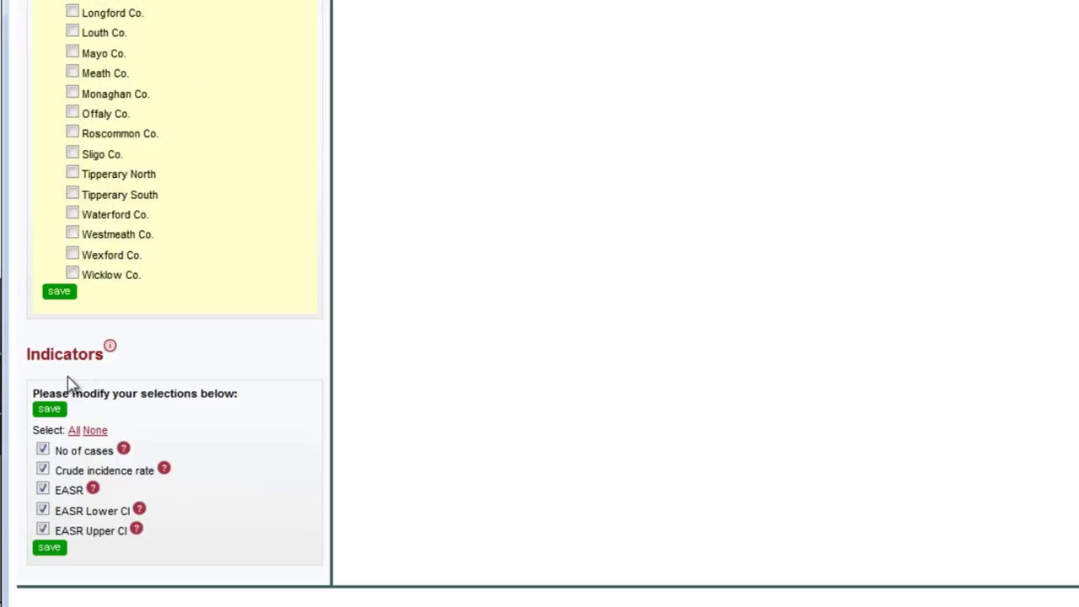
{"action": "left_click", "coordinate": [49, 548]}
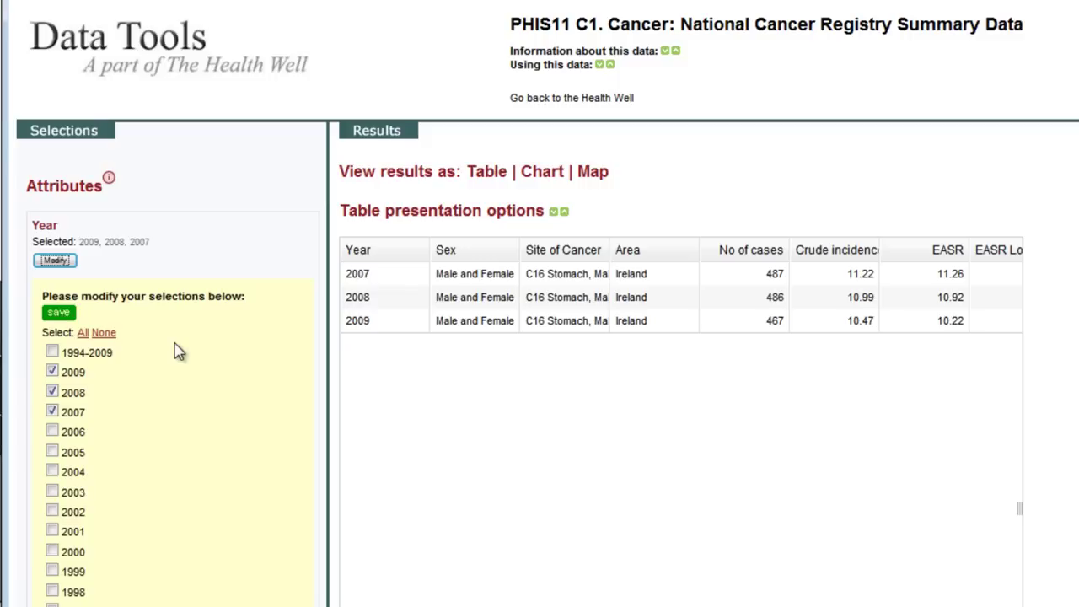
Deselect the No of cases, EASR, EASR Lower CI and EASR Upper CI indicators, keeping only Crude incidence rate.
{"action": "scroll", "coordinate": [166, 396], "scroll_direction": "down", "scroll_amount": 7}
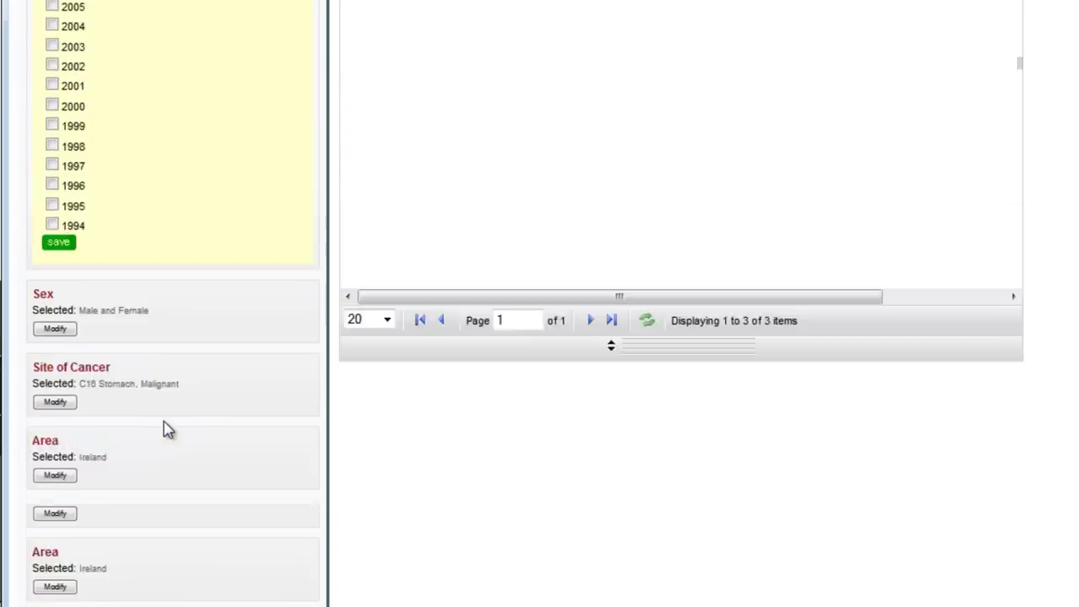
{"action": "left_click", "coordinate": [42, 450]}
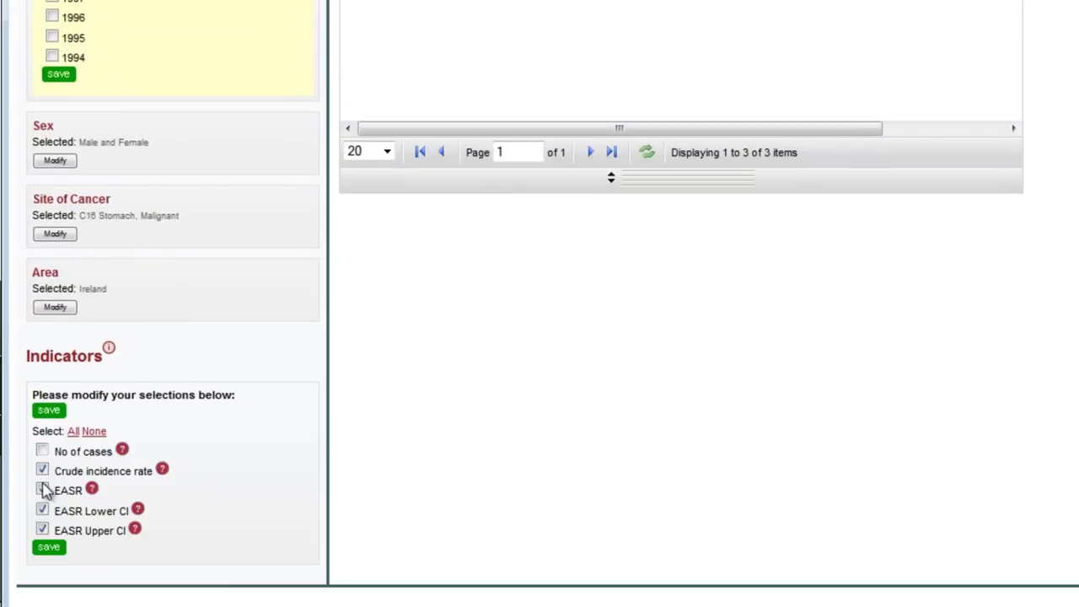
{"action": "left_click", "coordinate": [42, 489]}
{"action": "left_click", "coordinate": [42, 510]}
{"action": "left_click", "coordinate": [42, 529]}
Add 2006, 2005 and 2004 to the selected years and save the selection.
{"action": "scroll", "coordinate": [60, 349], "scroll_direction": "up", "scroll_amount": 4}
{"action": "left_click", "coordinate": [52, 153]}
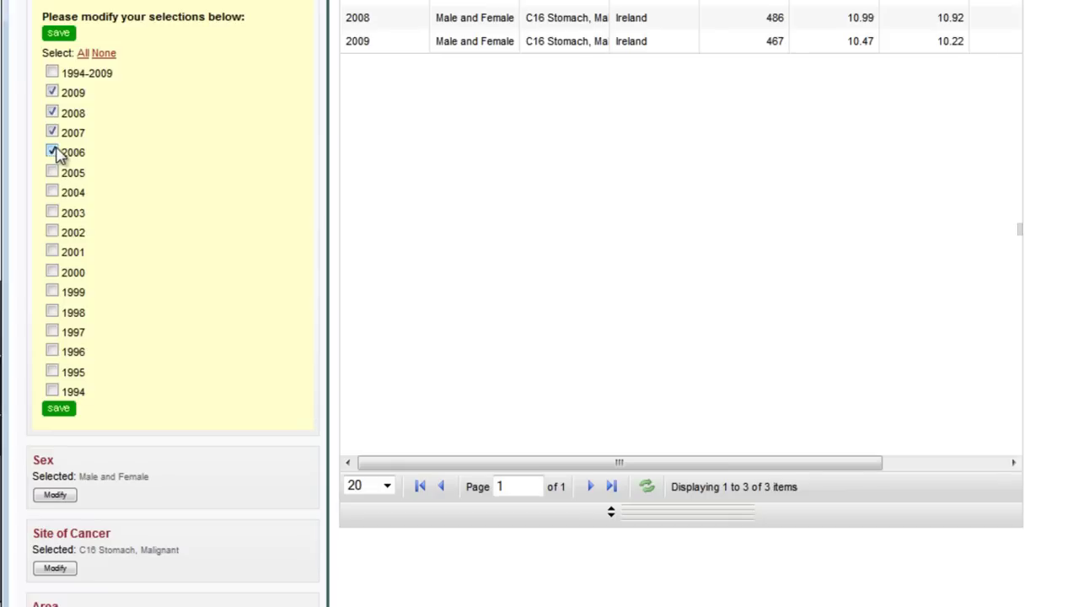
{"action": "left_click", "coordinate": [52, 172]}
{"action": "left_click", "coordinate": [52, 192]}
{"action": "left_click", "coordinate": [57, 408]}
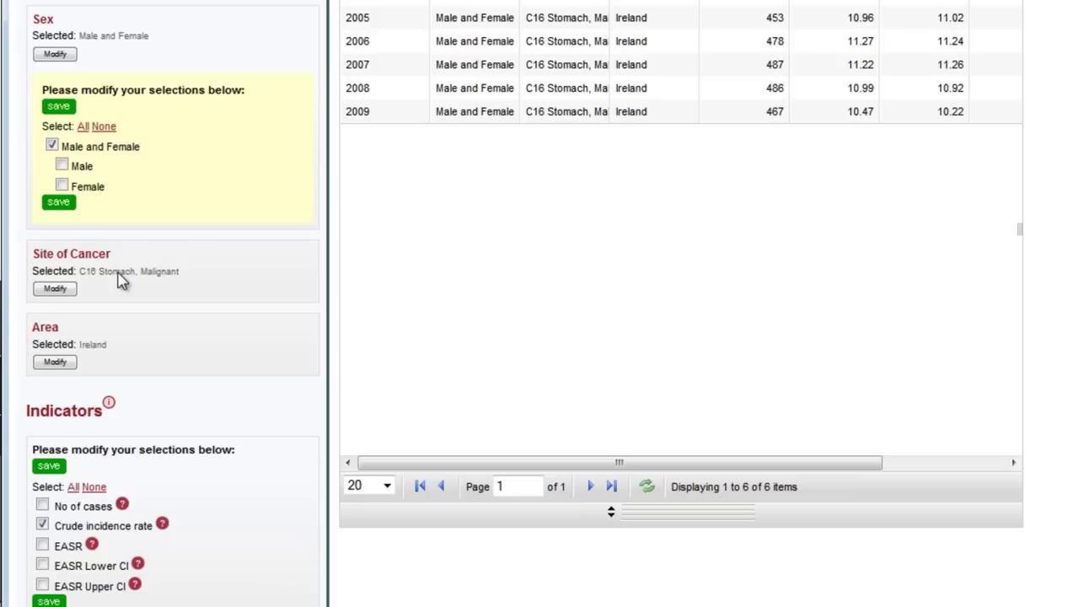
Replace the combined Male and Female choice with separate Male and Female selections and save.
{"action": "left_click", "coordinate": [55, 148]}
{"action": "left_click", "coordinate": [62, 165]}
{"action": "left_click", "coordinate": [63, 187]}
{"action": "left_click", "coordinate": [59, 204]}
Review the site of cancer choices and save them with only C16 Stomach, Malignant selected.
{"action": "left_click", "coordinate": [55, 202]}
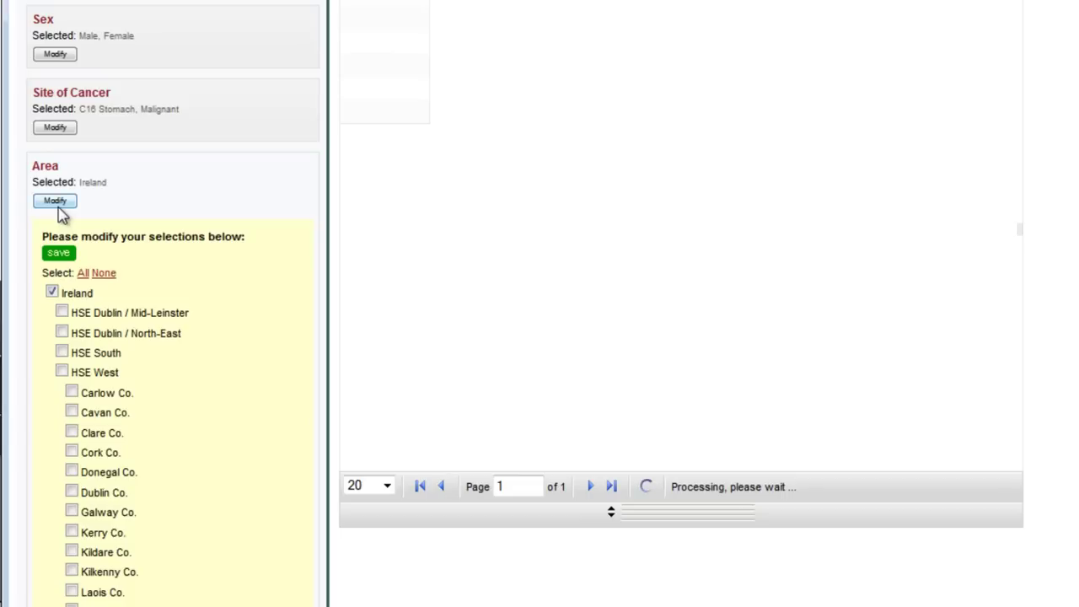
{"action": "left_click", "coordinate": [66, 129]}
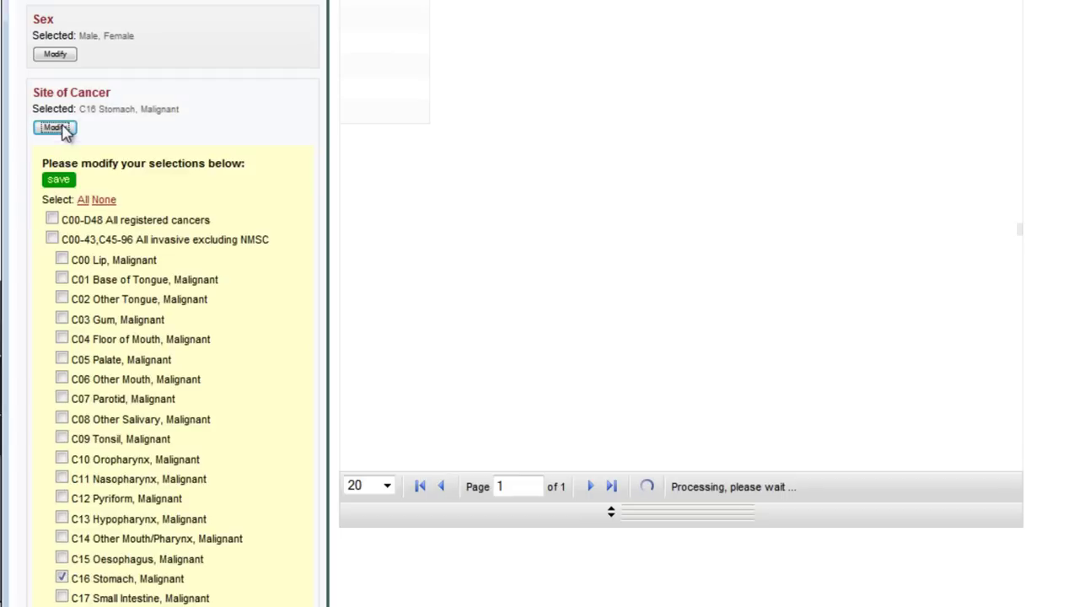
{"action": "scroll", "coordinate": [93, 303], "scroll_direction": "down", "scroll_amount": 4}
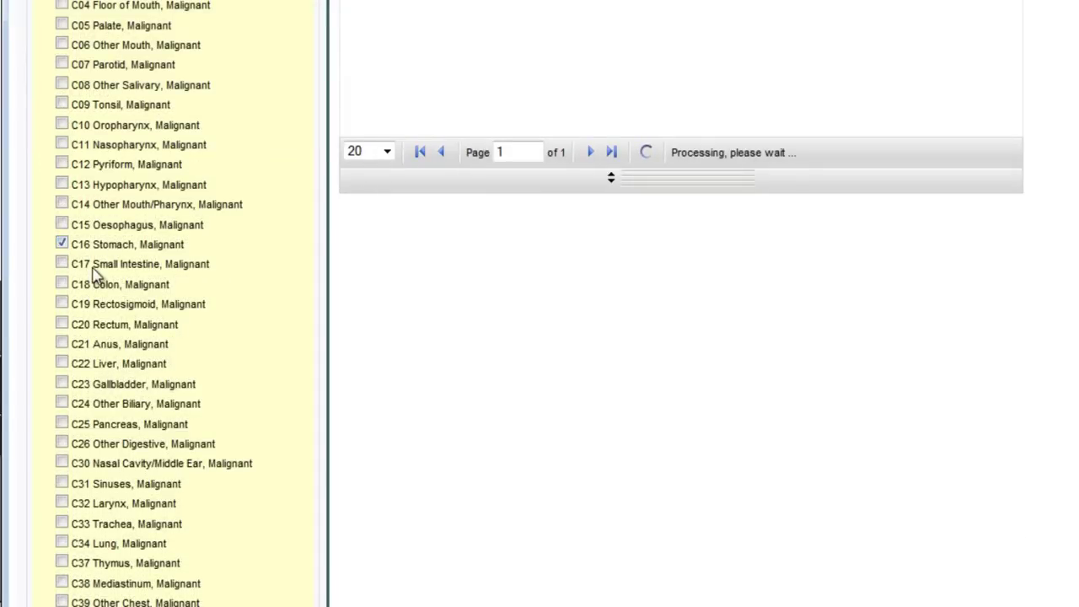
{"action": "scroll", "coordinate": [100, 278], "scroll_direction": "up", "scroll_amount": 5}
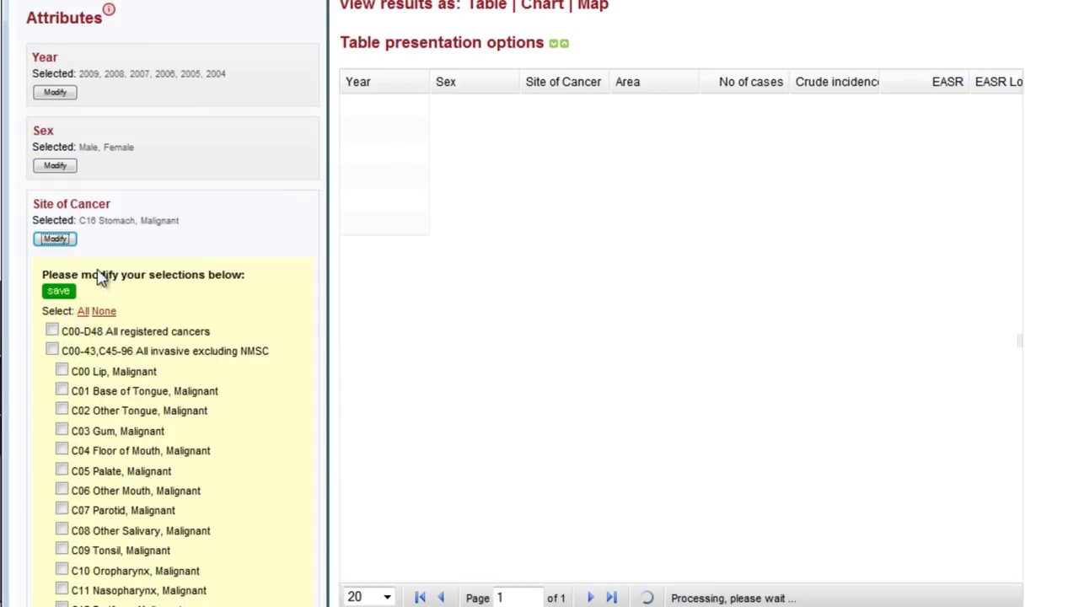
{"action": "scroll", "coordinate": [100, 278], "scroll_direction": "down", "scroll_amount": 1}
{"action": "left_click", "coordinate": [59, 181]}
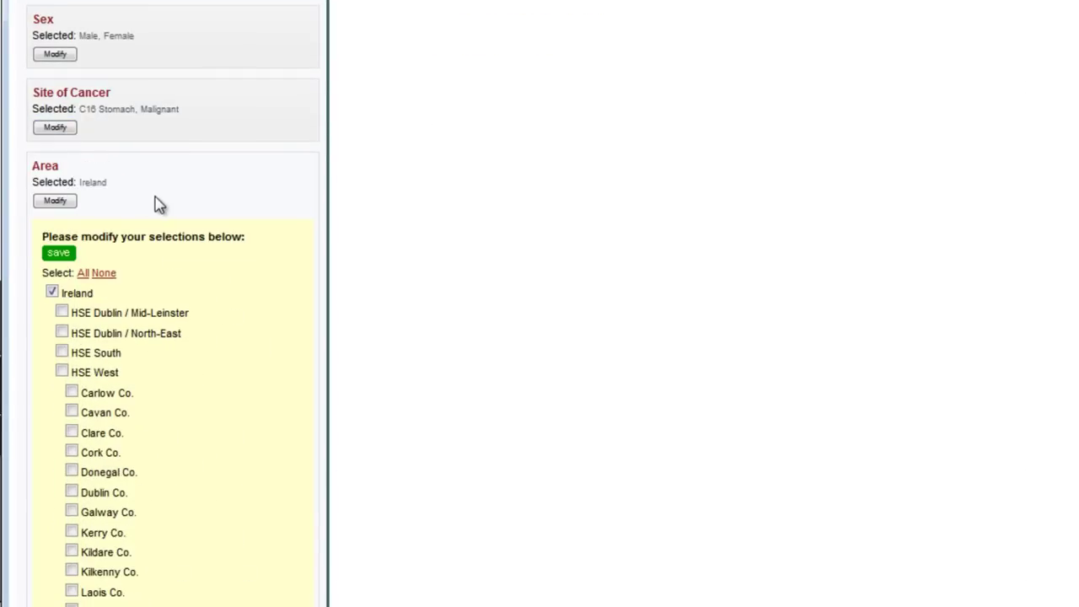
Switch the results to chart view and choose Line as the chart type.
{"action": "scroll", "coordinate": [160, 204], "scroll_direction": "up", "scroll_amount": 3}
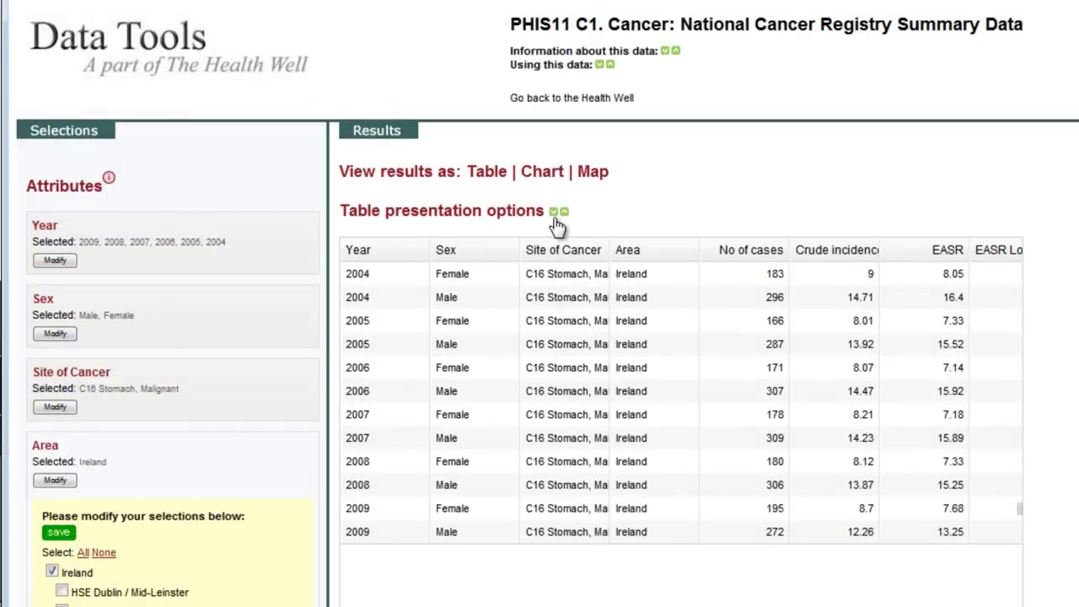
{"action": "left_click", "coordinate": [538, 173]}
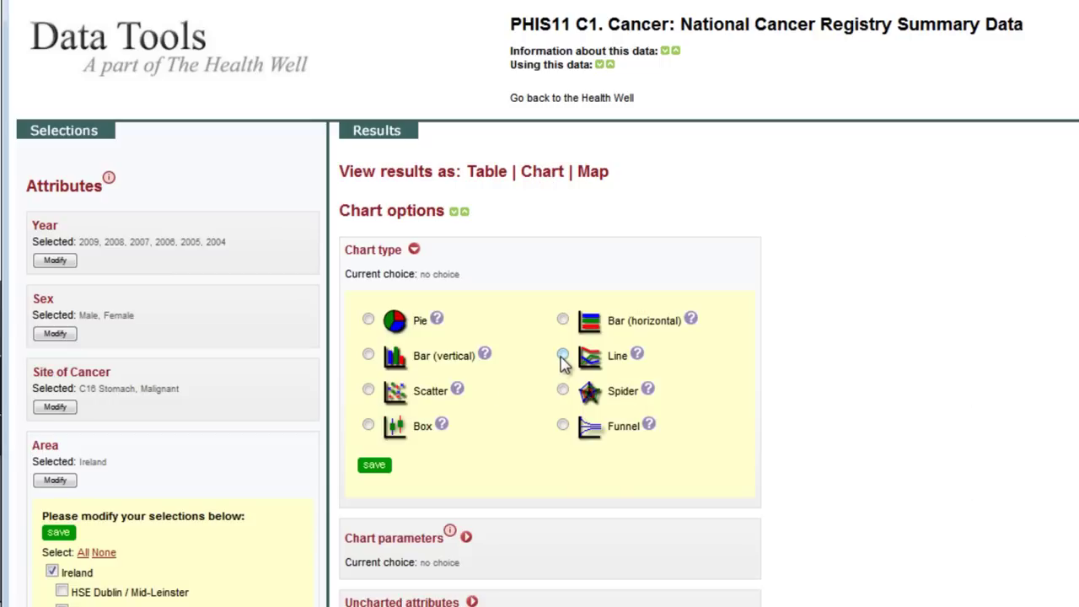
{"action": "left_click", "coordinate": [562, 356]}
{"action": "scroll", "coordinate": [562, 362], "scroll_direction": "down", "scroll_amount": 3}
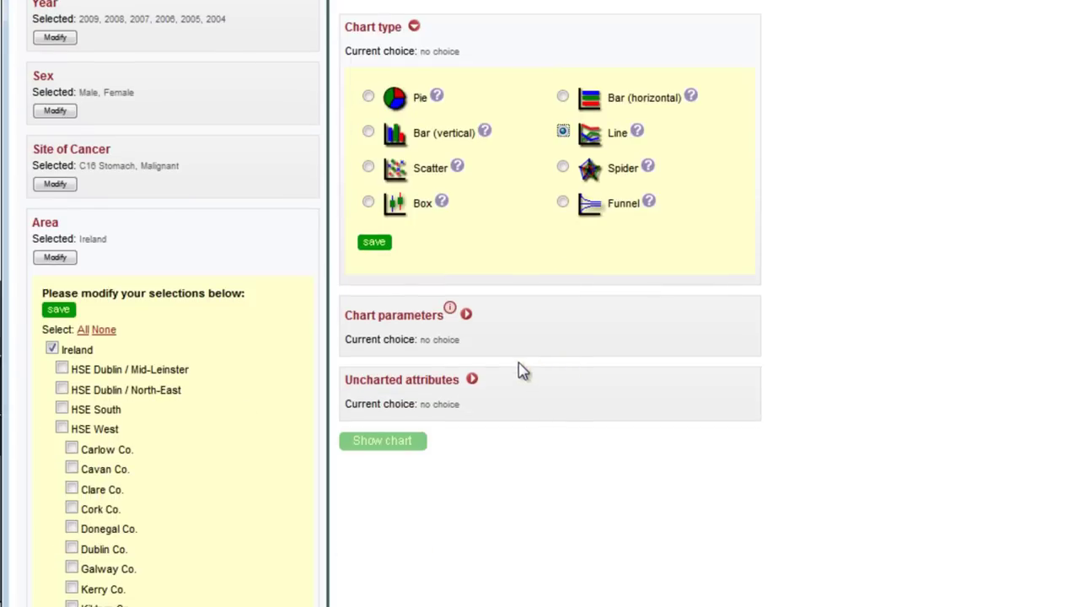
Set the chart parameters to Crude incidence rate as indicator, Year as attribute and Sex as extra attribute, and save them.
{"action": "left_click", "coordinate": [467, 316]}
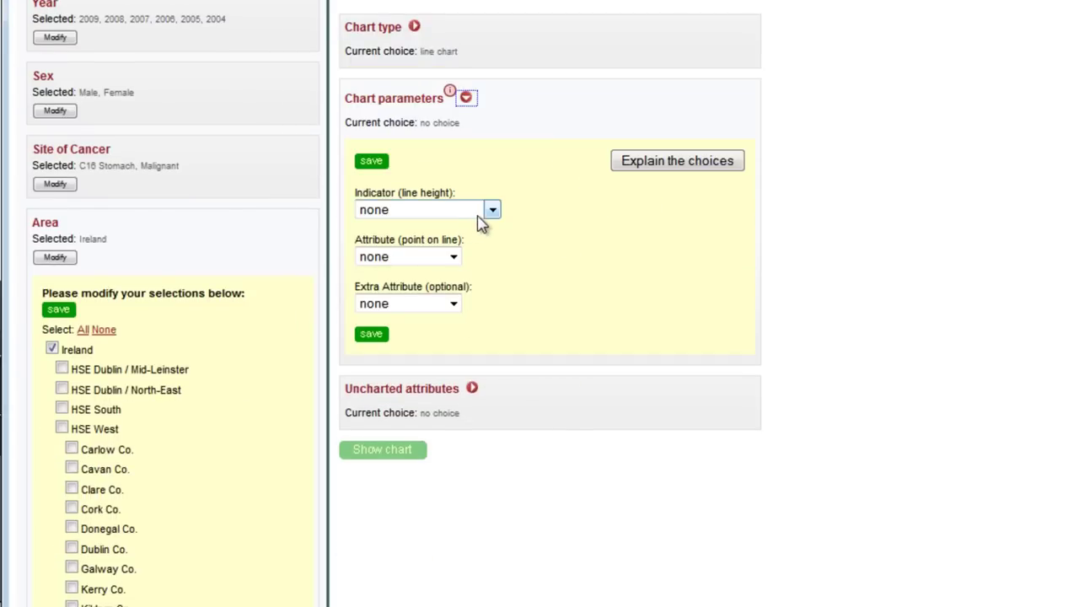
{"action": "left_click", "coordinate": [454, 305]}
{"action": "left_click", "coordinate": [422, 354]}
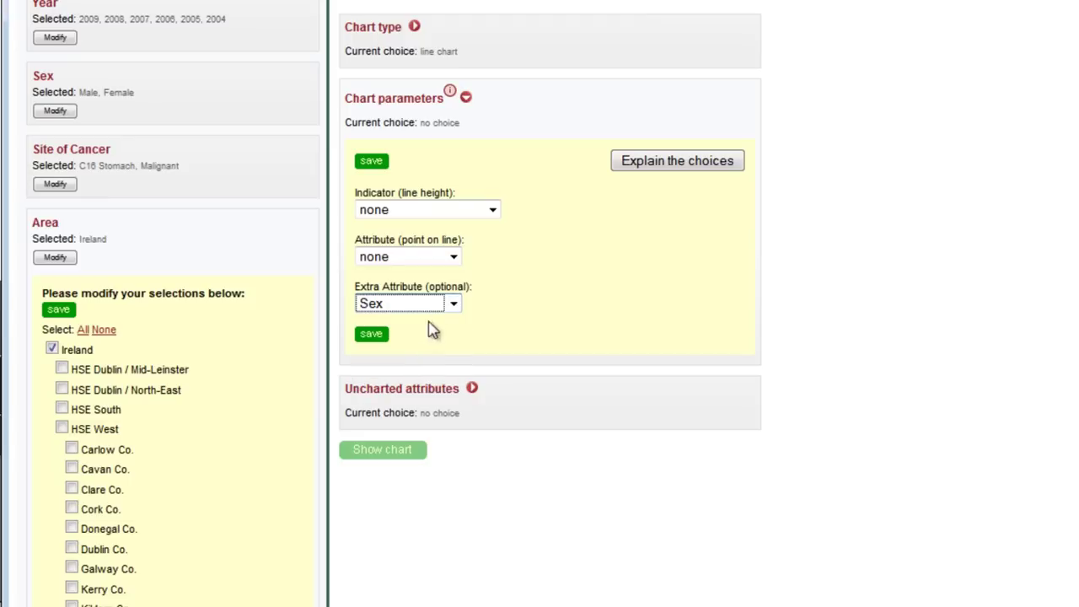
{"action": "left_click", "coordinate": [454, 257]}
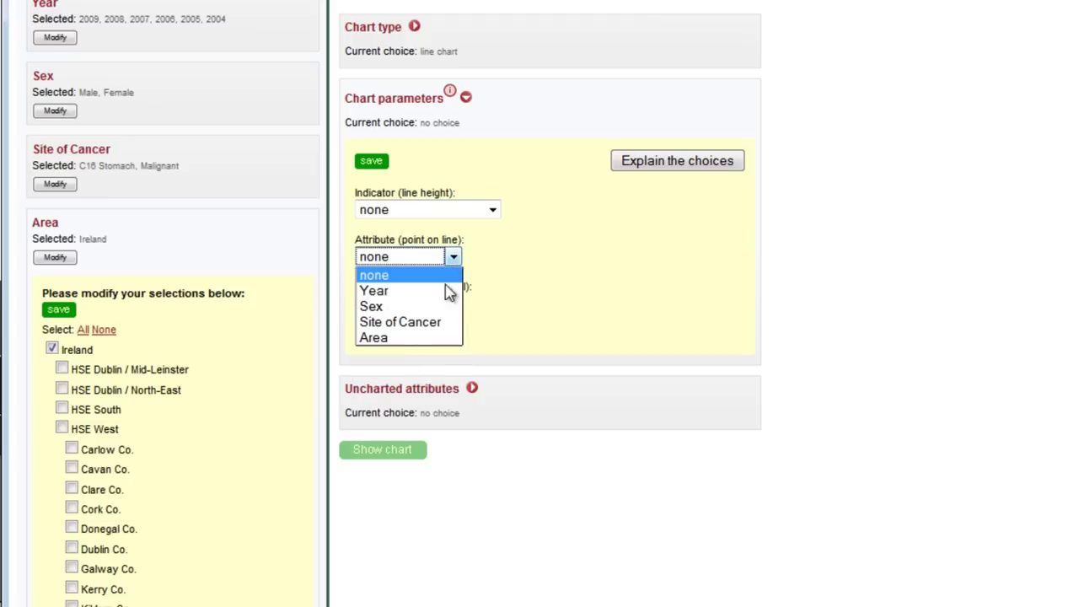
{"action": "left_click", "coordinate": [453, 290]}
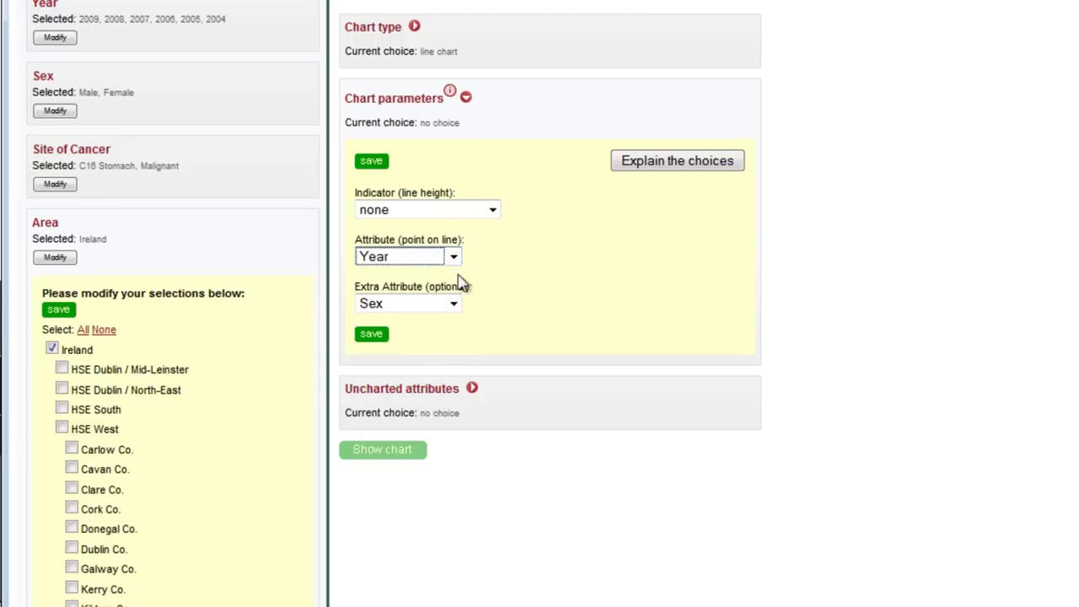
{"action": "left_click", "coordinate": [493, 210]}
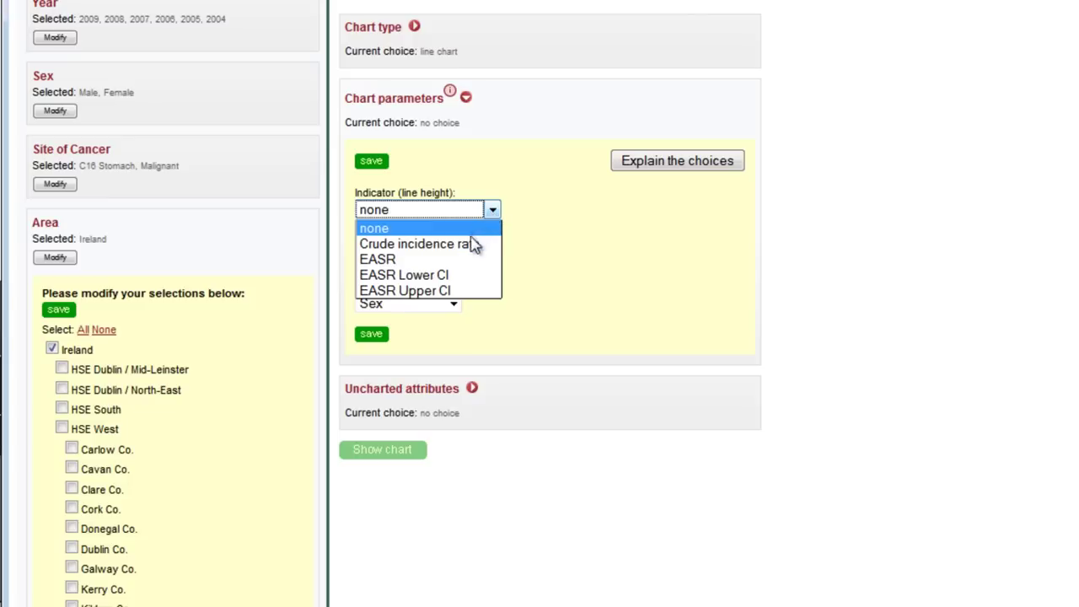
{"action": "left_click", "coordinate": [472, 244]}
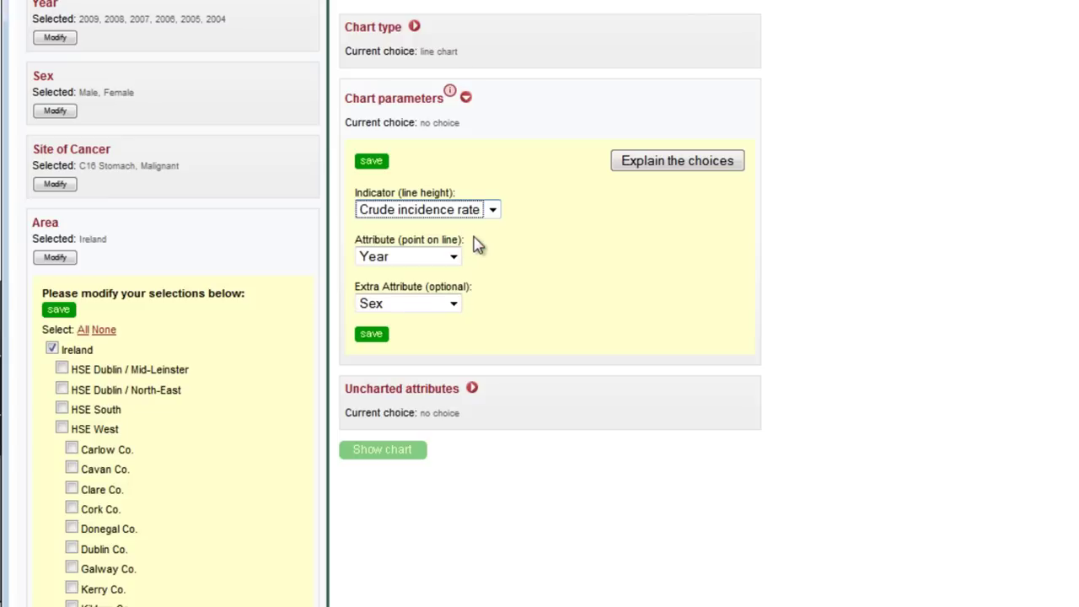
{"action": "left_click", "coordinate": [371, 335]}
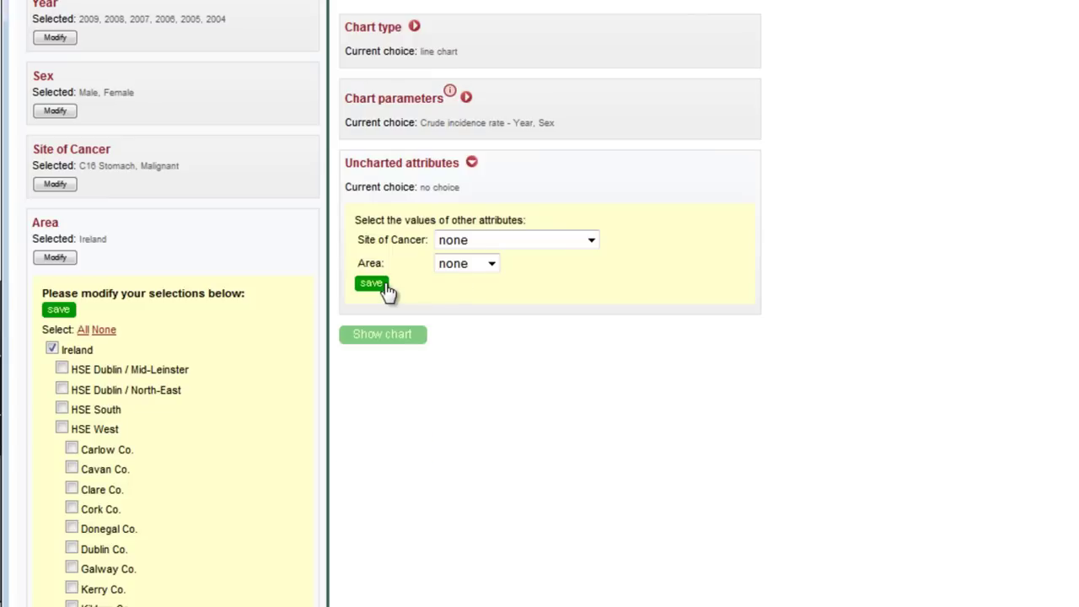
Set the uncharted attributes to C16 Stomach, Malignant and Ireland, save them and show the chart.
{"action": "left_click", "coordinate": [474, 245]}
{"action": "left_click", "coordinate": [468, 275]}
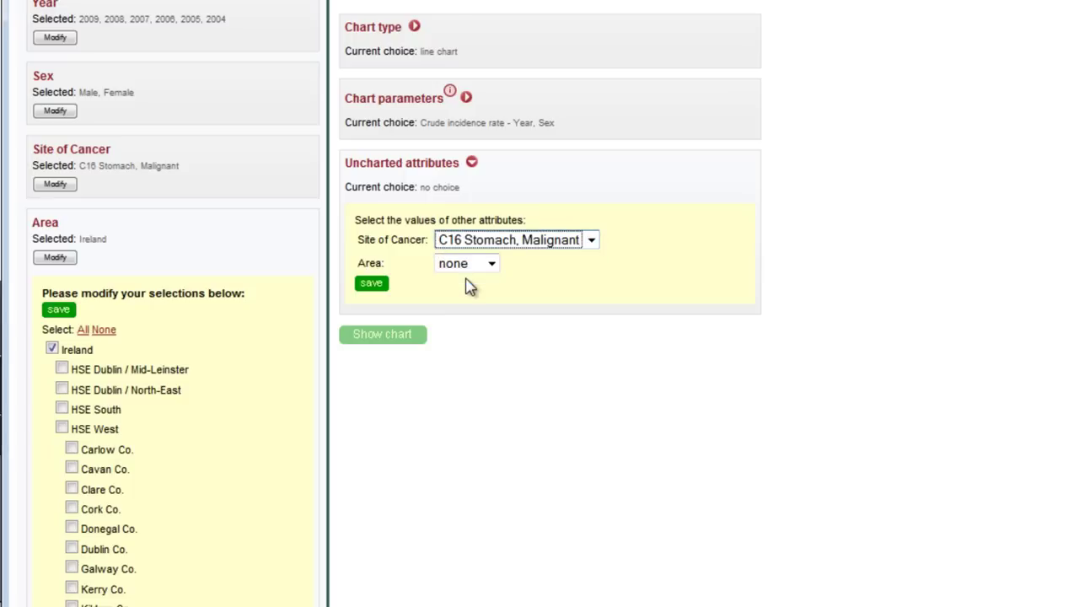
{"action": "left_click", "coordinate": [487, 264]}
{"action": "left_click", "coordinate": [468, 302]}
{"action": "left_click", "coordinate": [371, 285]}
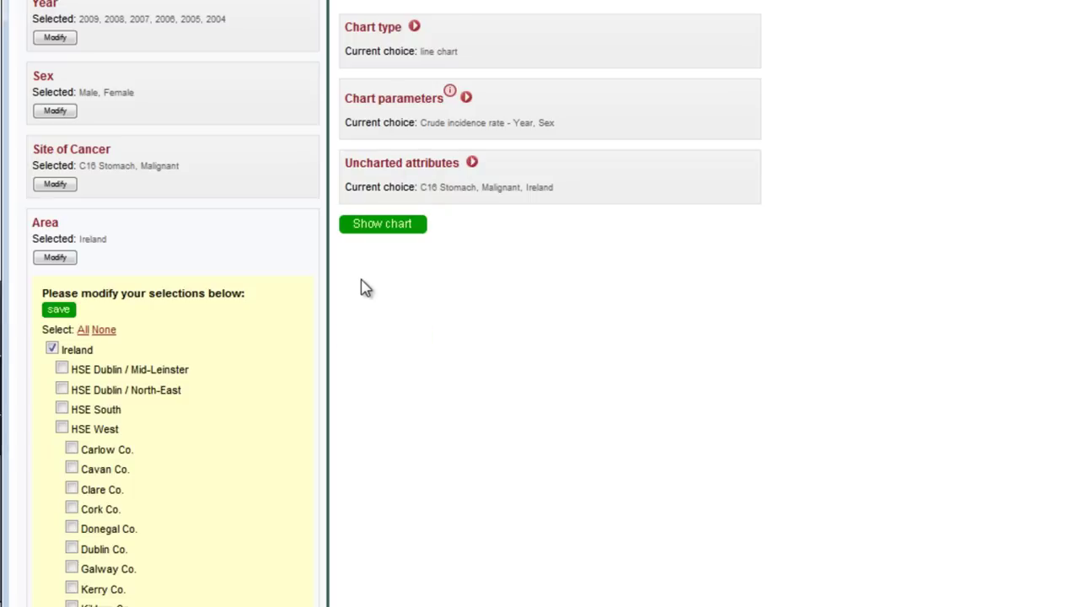
{"action": "left_click", "coordinate": [386, 226]}
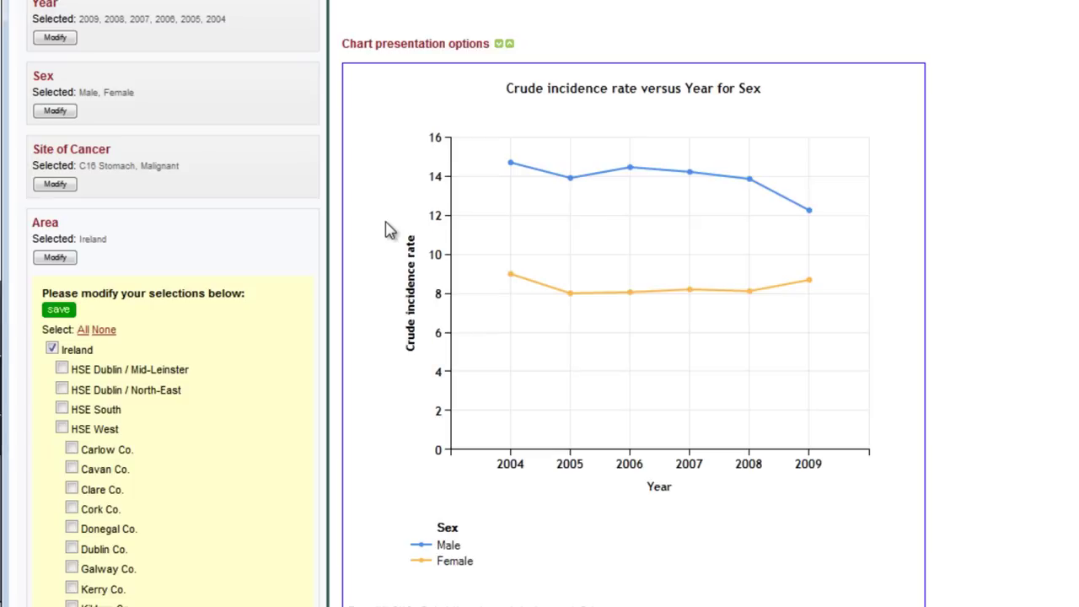